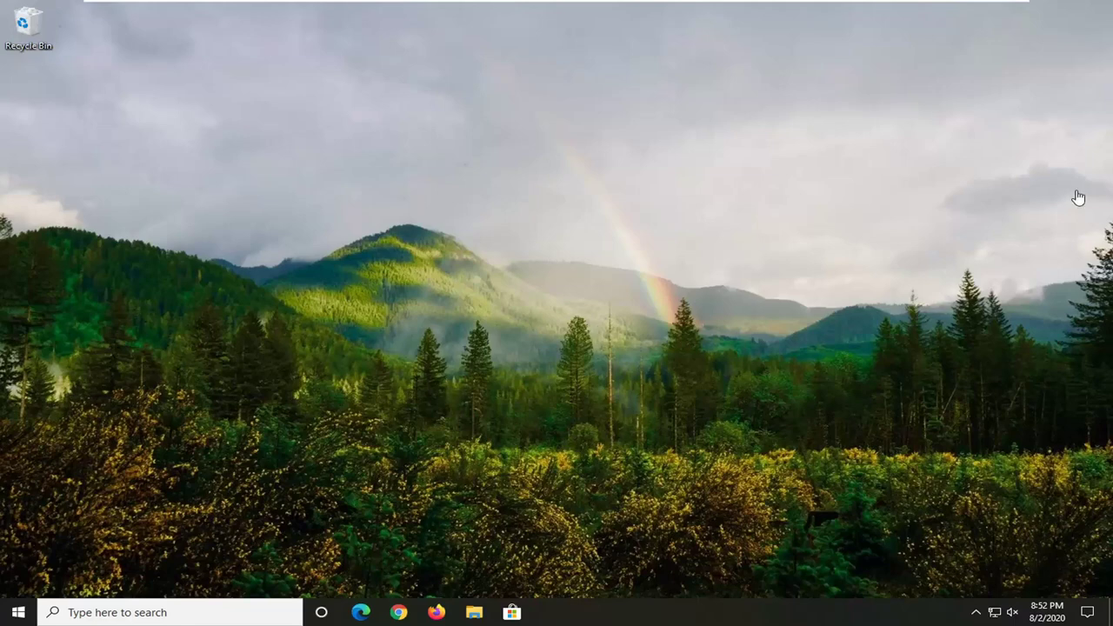
Step: Search the taskbar for 'device manager' and open the Device Manager best match
click(9, 615)
text(device manager)
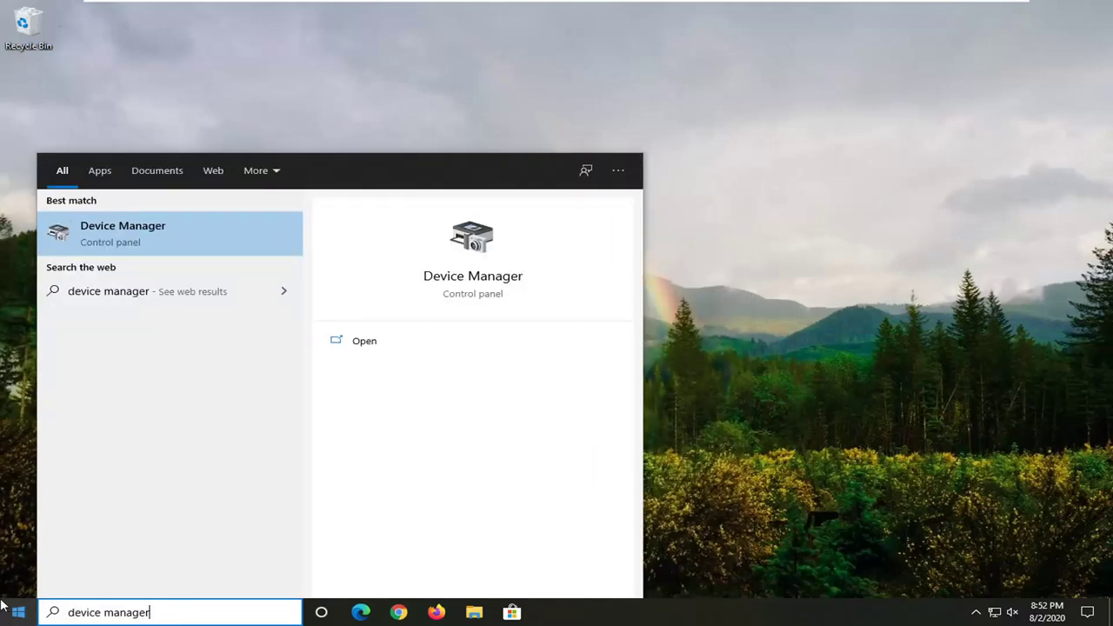
click(153, 230)
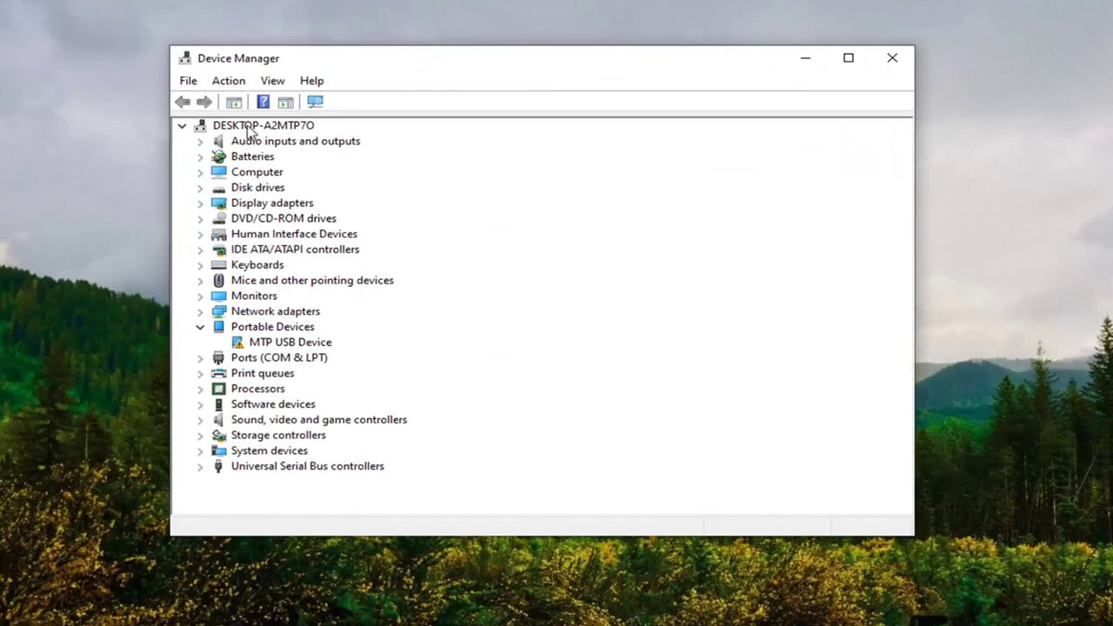
Step: Select the computer node at the top of the device tree and open its Action menu
click(233, 128)
click(181, 126)
click(181, 126)
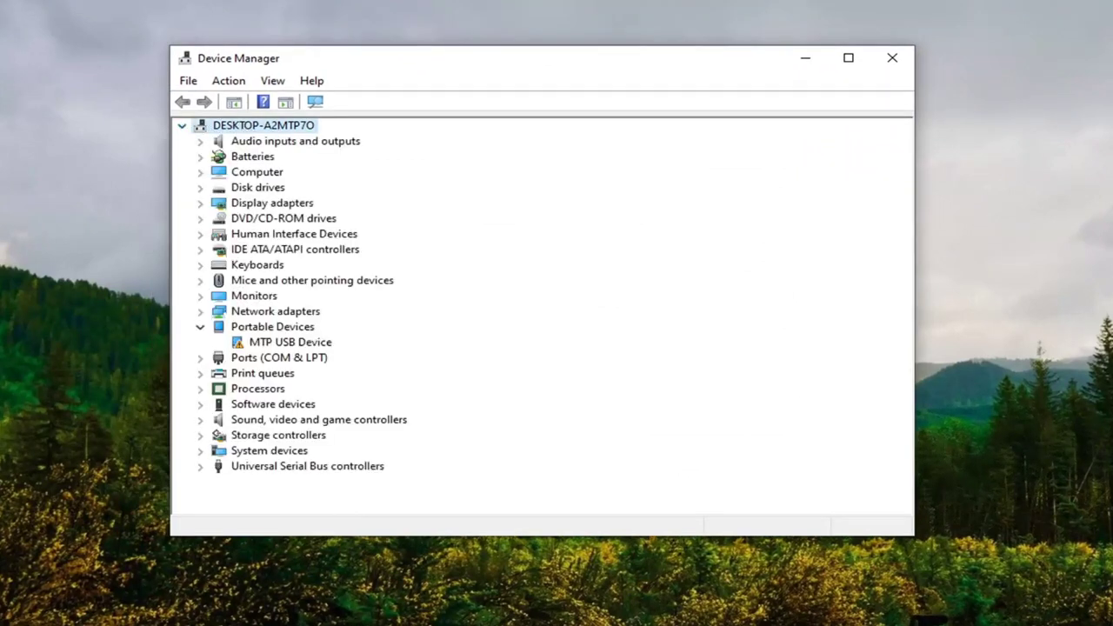
click(232, 83)
Step: Run Add legacy hardware with manual hardware selection and choose the Display adapters type
click(238, 120)
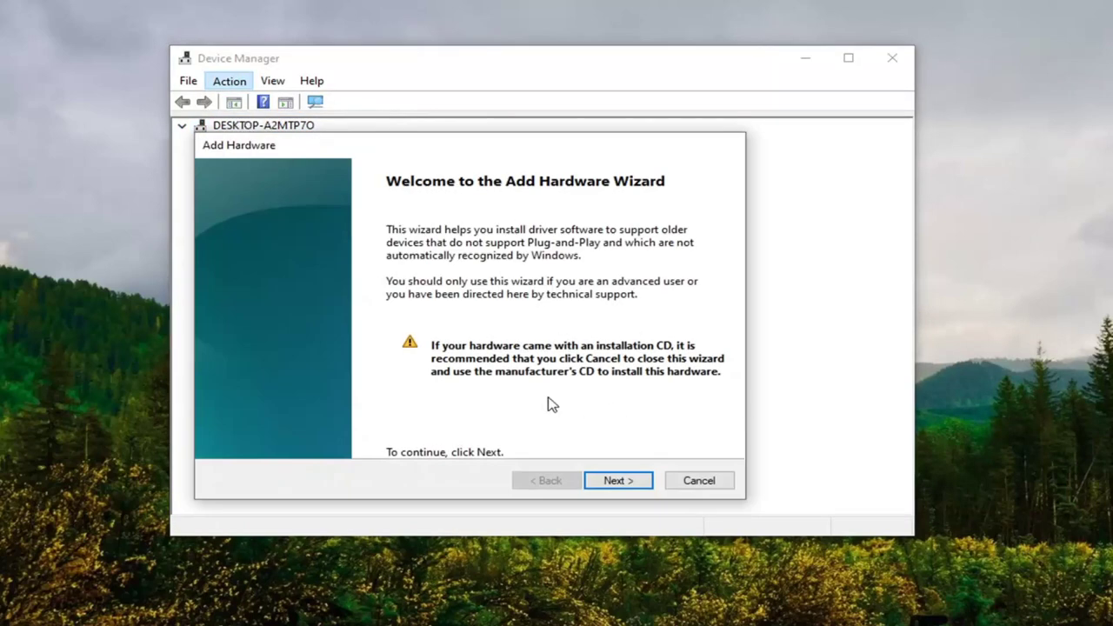
click(630, 482)
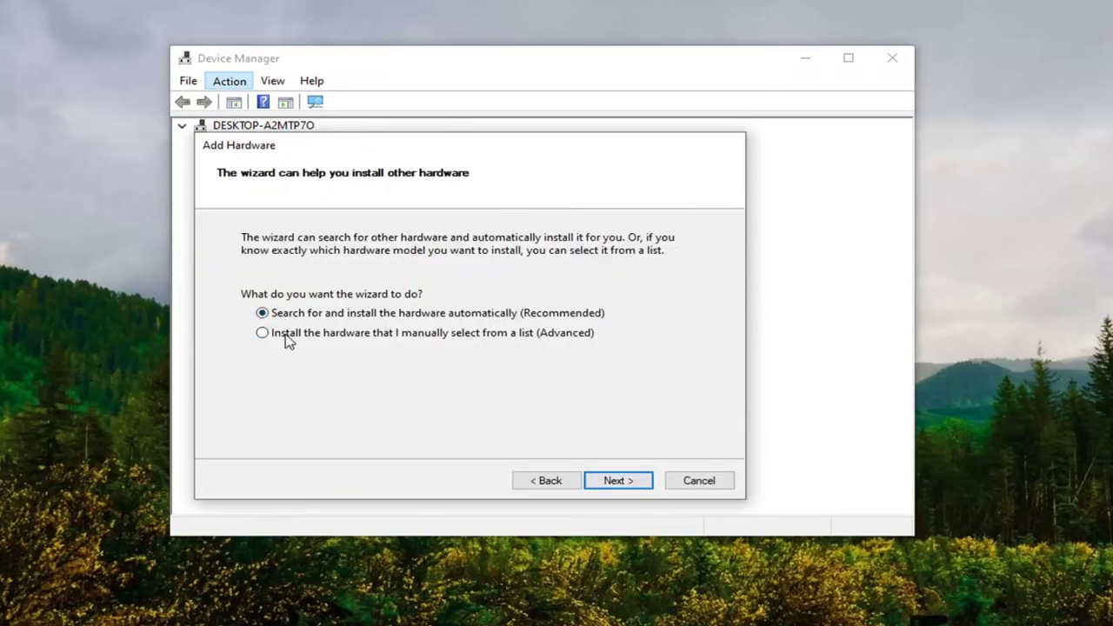
click(341, 335)
click(641, 483)
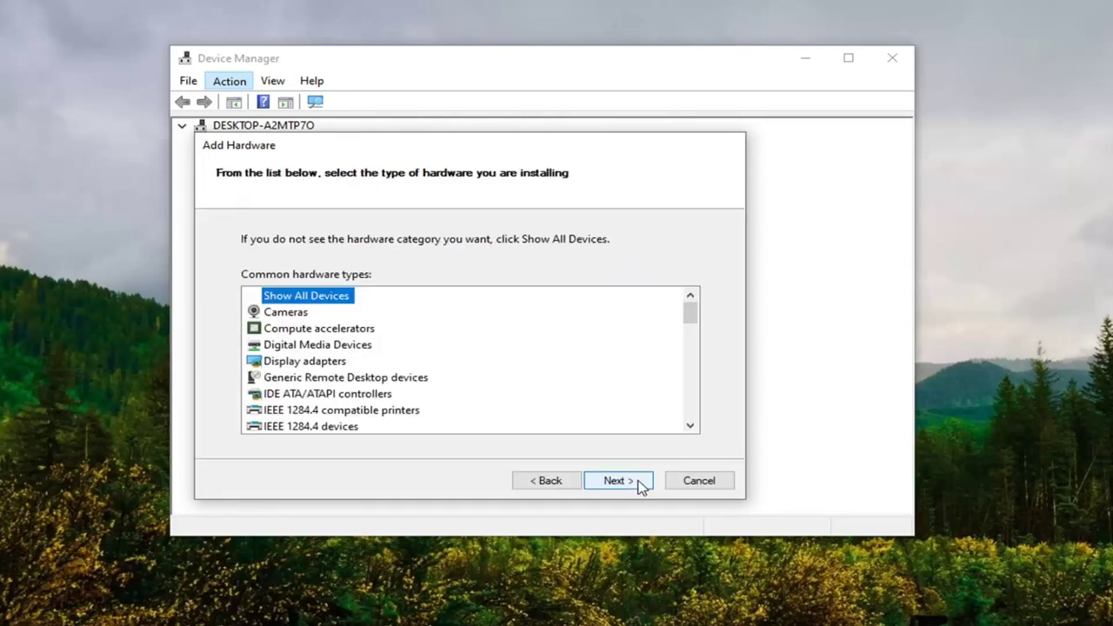
click(302, 366)
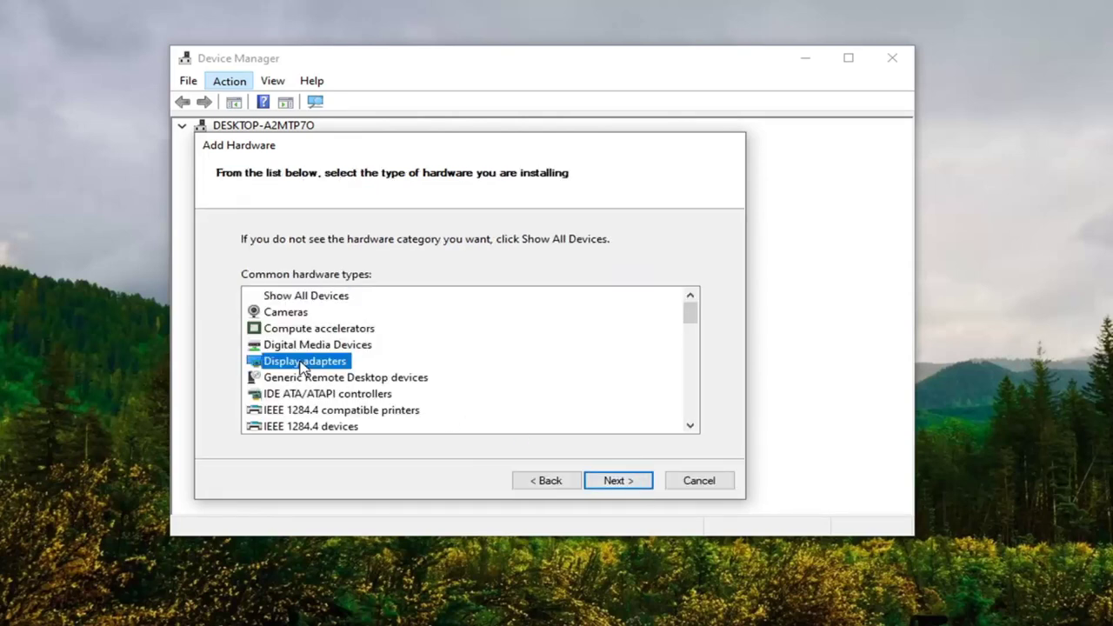
click(623, 484)
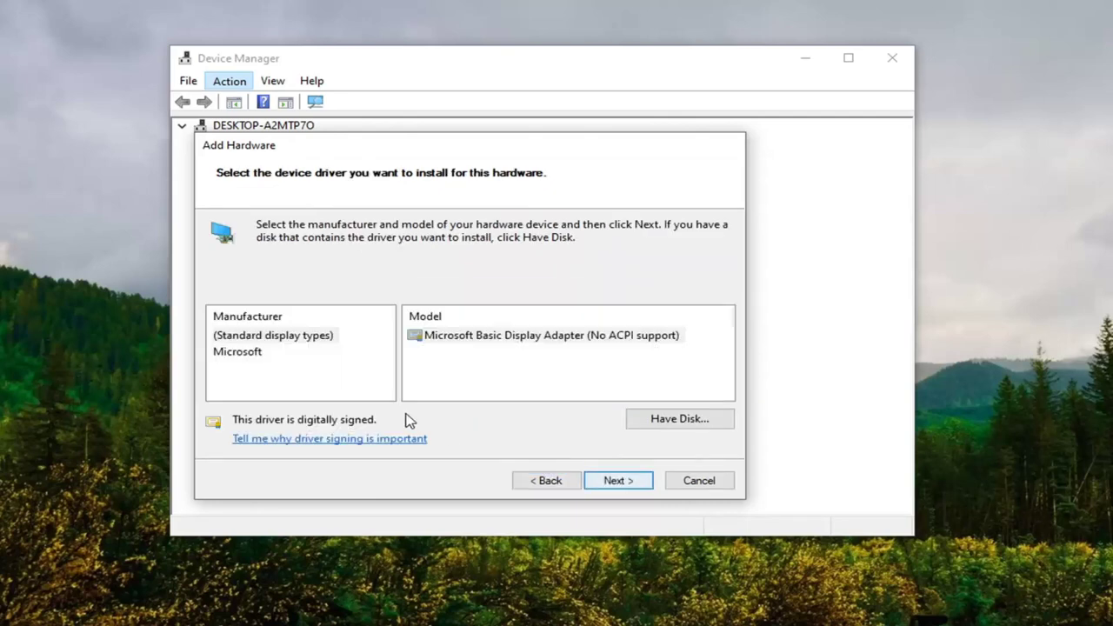
Step: Pick manufacturer Microsoft and model Microsoft Remote Display Adapter, then install it, ending with a Code 31 error
click(243, 353)
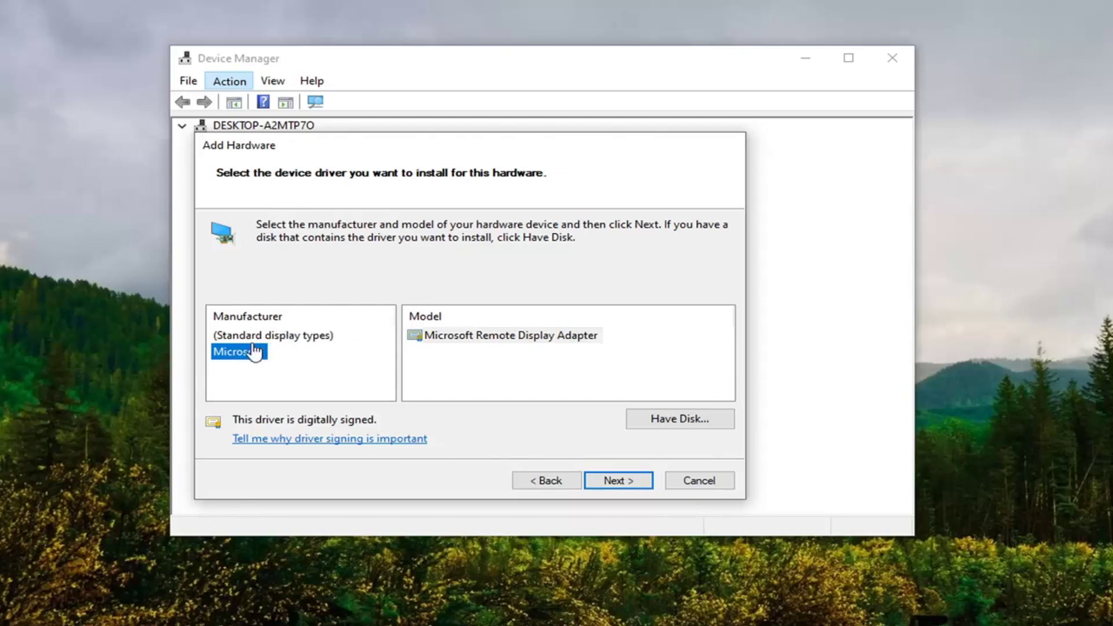
click(493, 335)
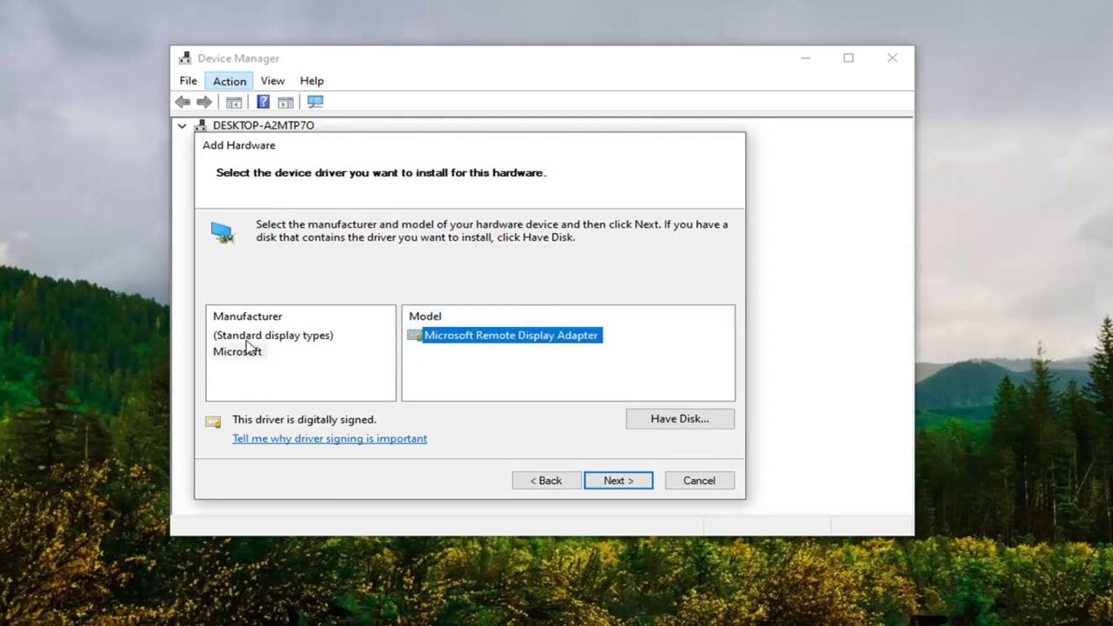
click(249, 353)
click(532, 339)
click(238, 351)
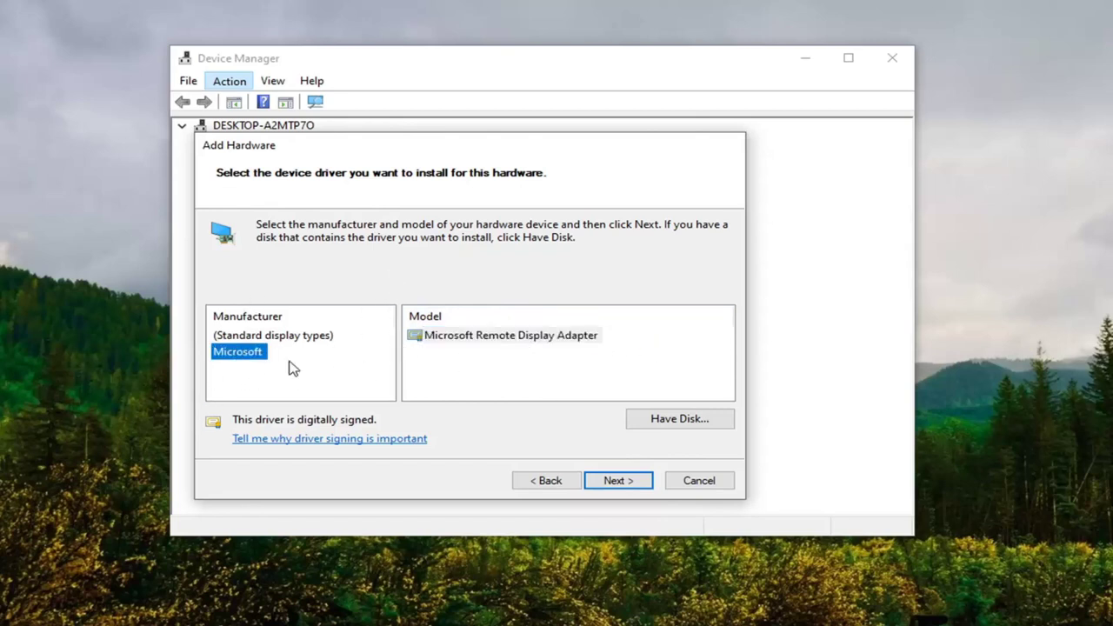
click(504, 339)
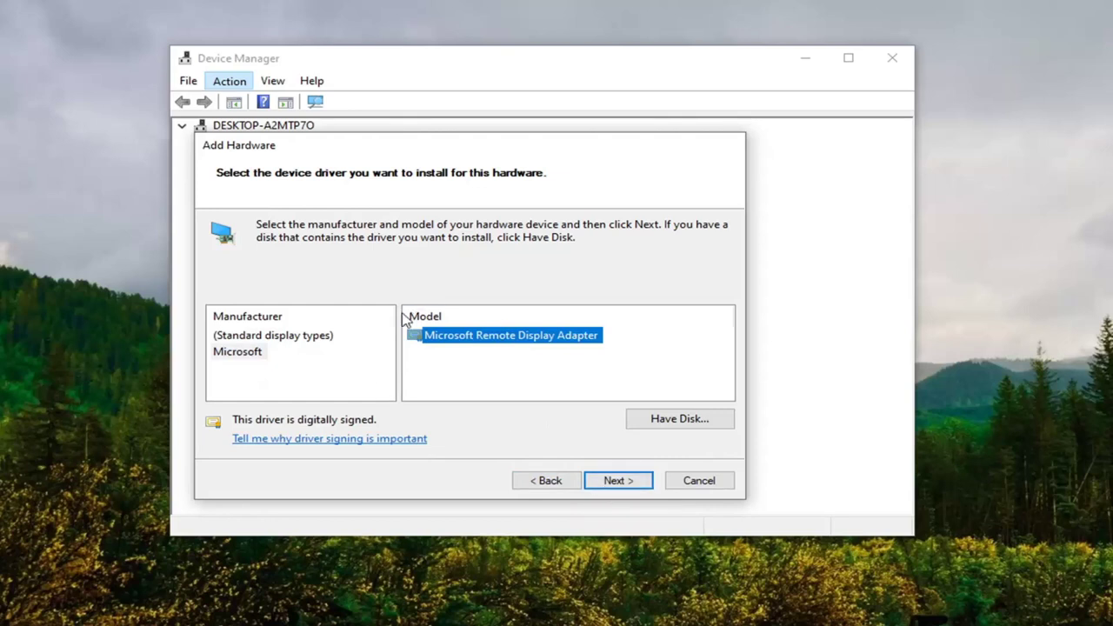
click(600, 481)
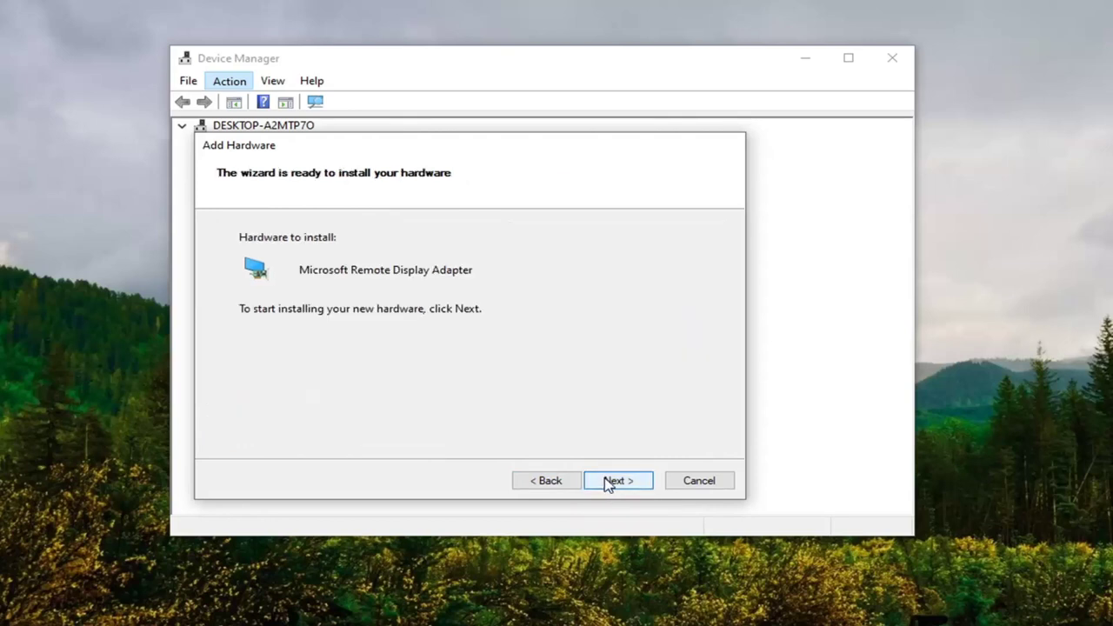
click(615, 479)
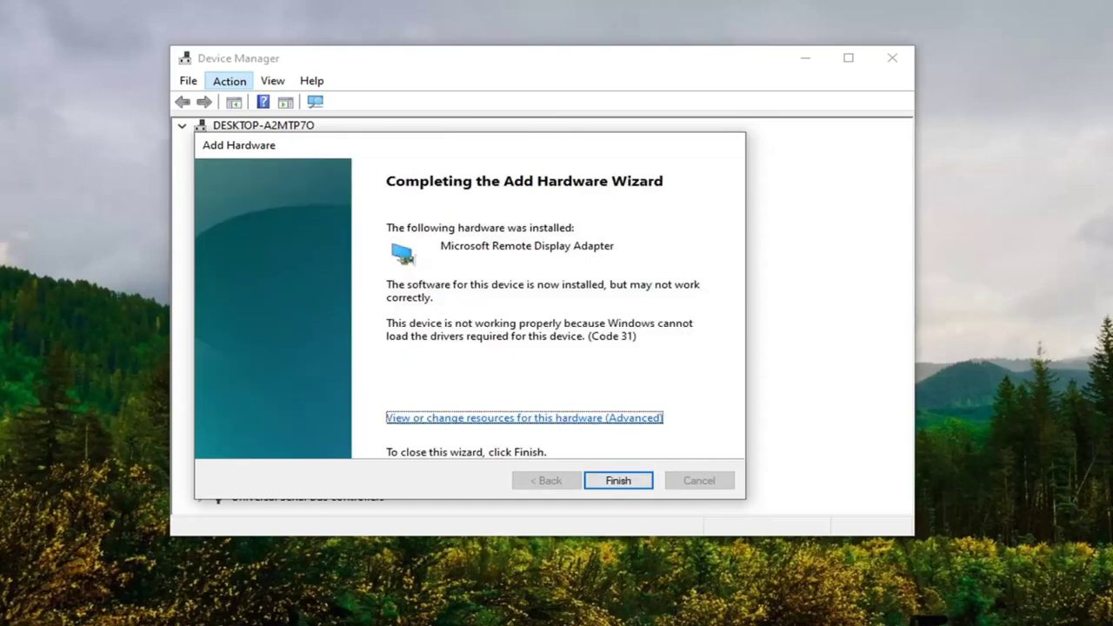
Step: Finish the wizard and select the new Microsoft Remote Display Adapter under Display adapters
click(619, 483)
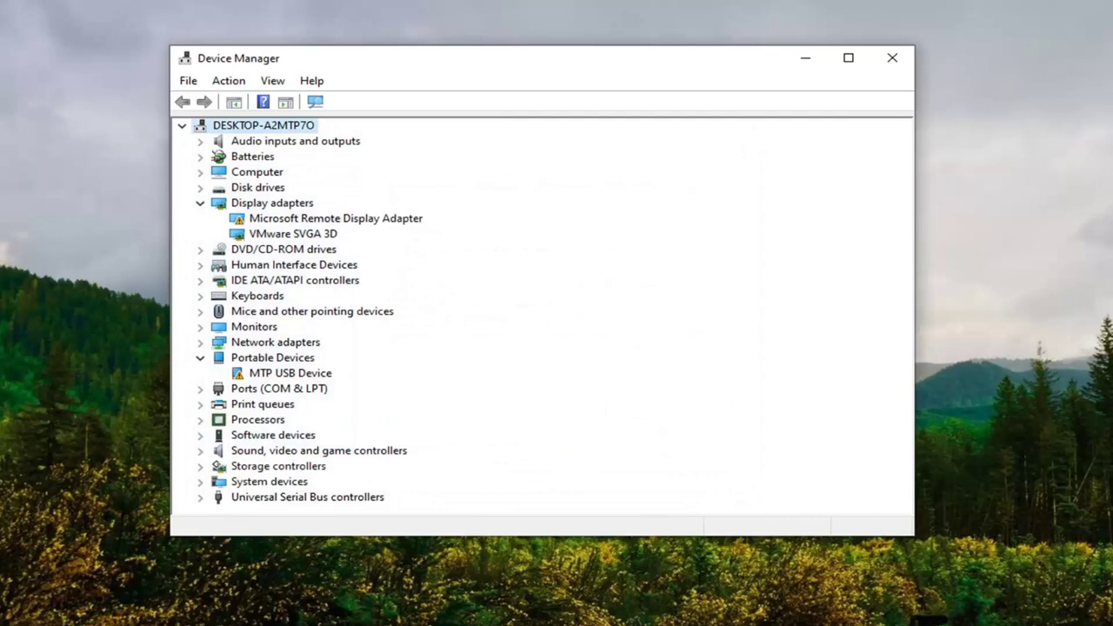
click(271, 219)
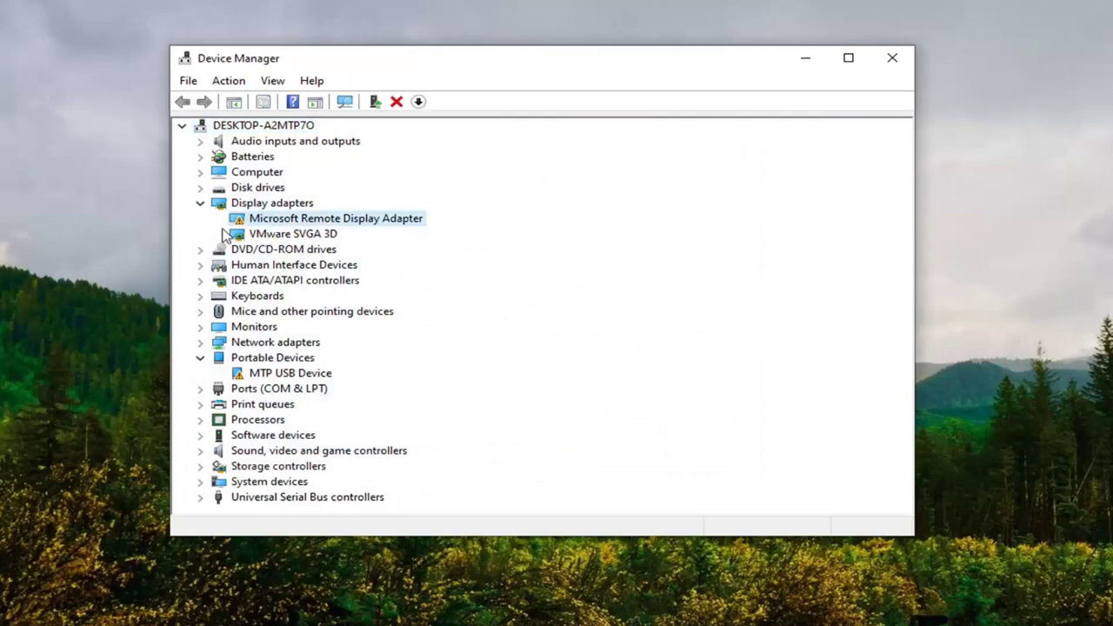
Step: Update the adapter's driver by picking Microsoft Remote Display Adapter from the computer's available drivers list
right_click(316, 220)
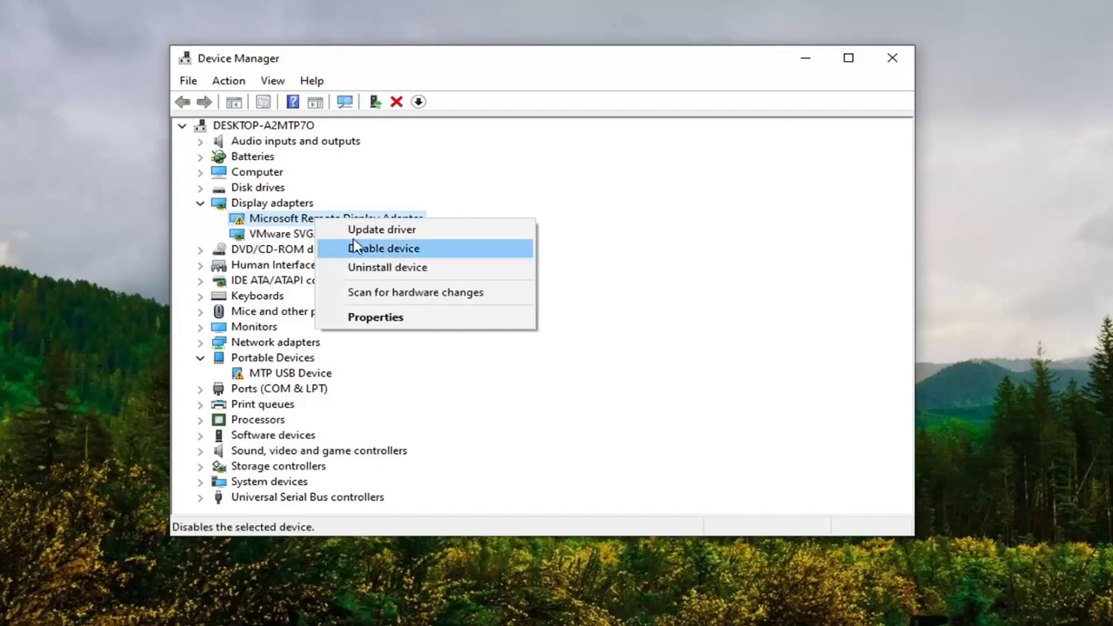
click(365, 229)
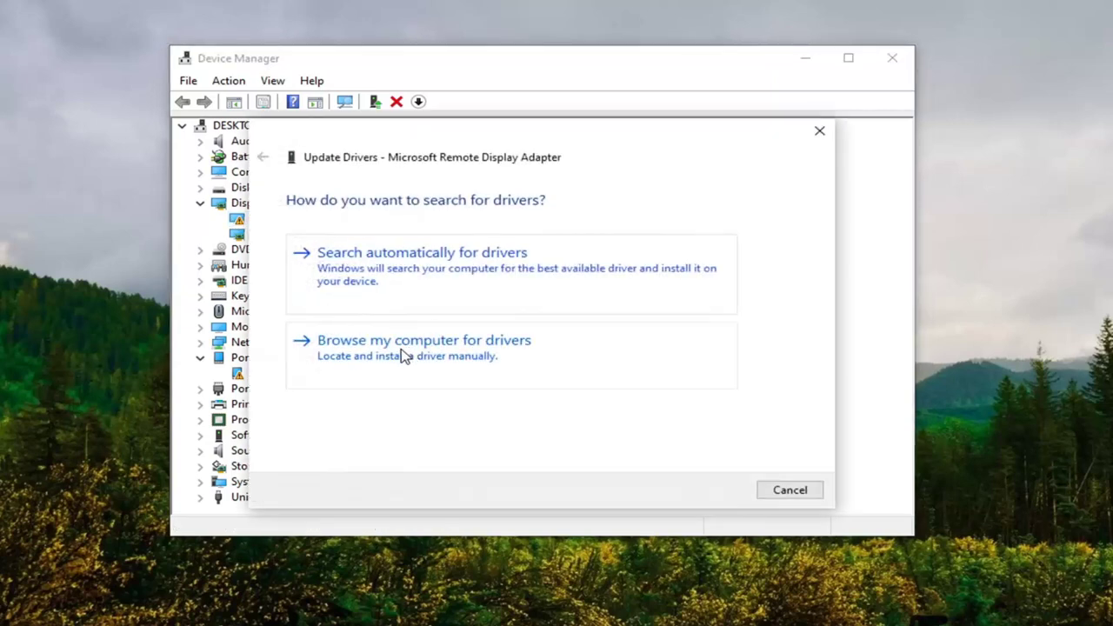
click(419, 360)
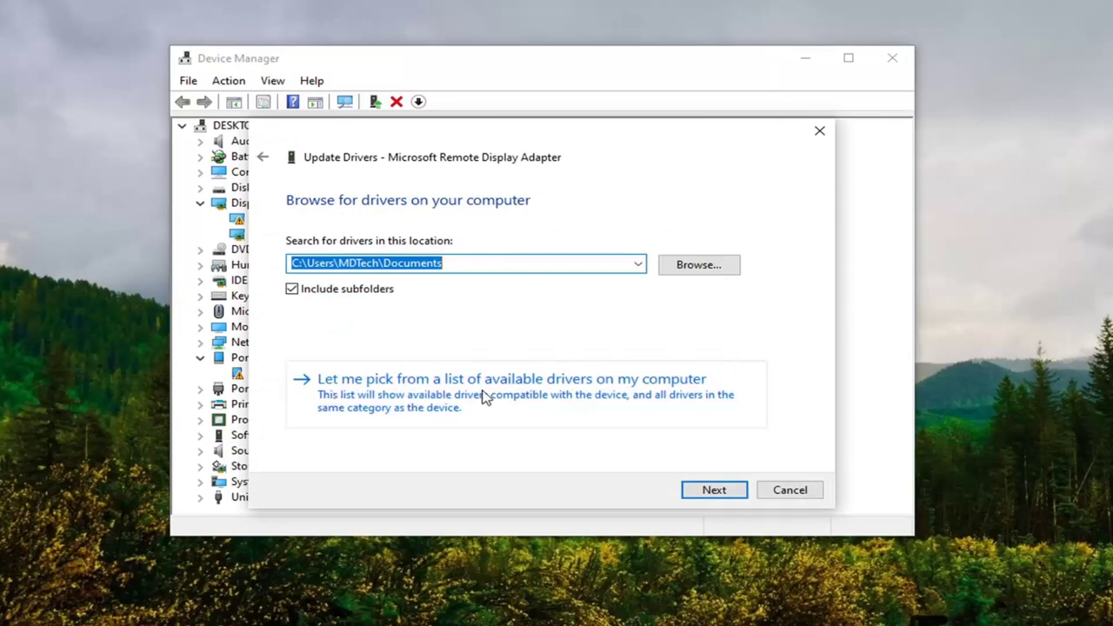
click(598, 399)
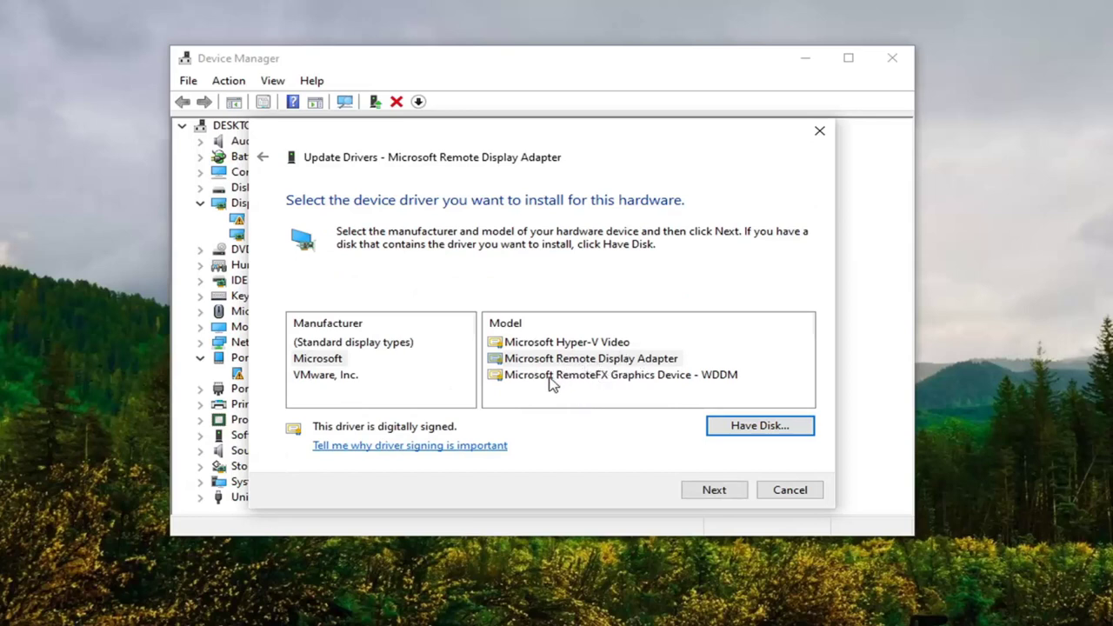
click(578, 362)
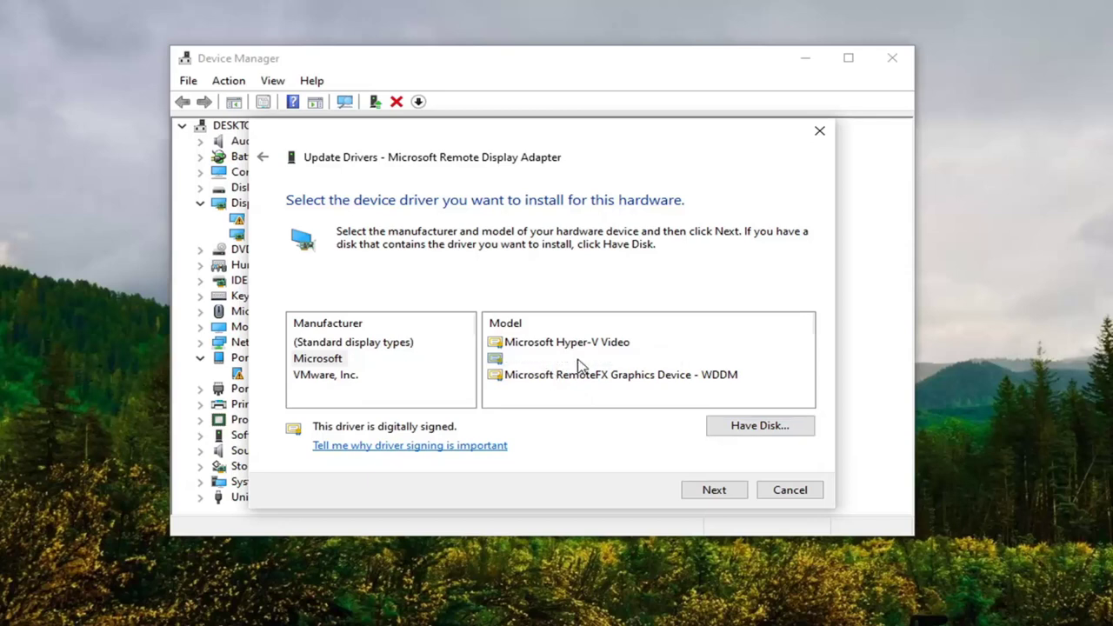
click(713, 490)
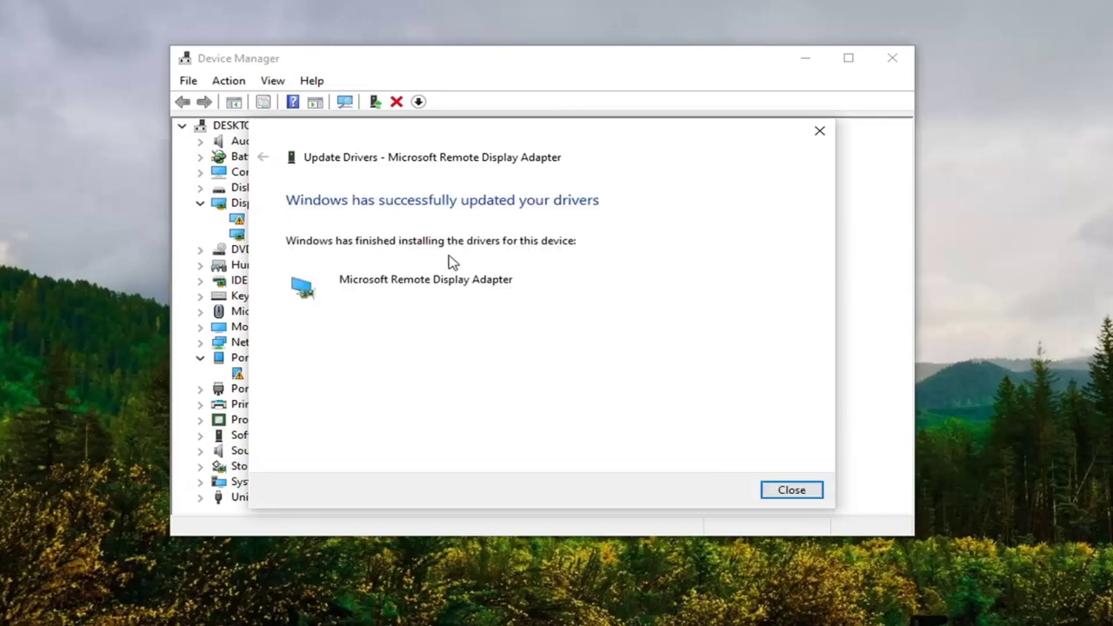
Step: Close the update dialog, collapse Portable Devices, Other devices and Display adapters, and exit Device Manager
click(790, 490)
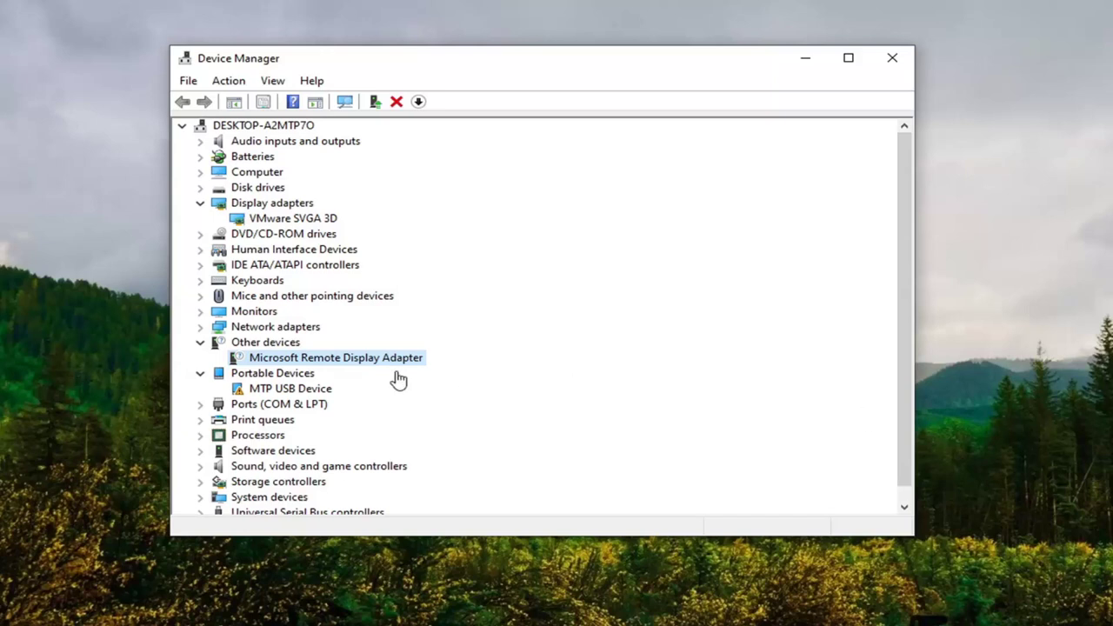
click(201, 373)
click(201, 343)
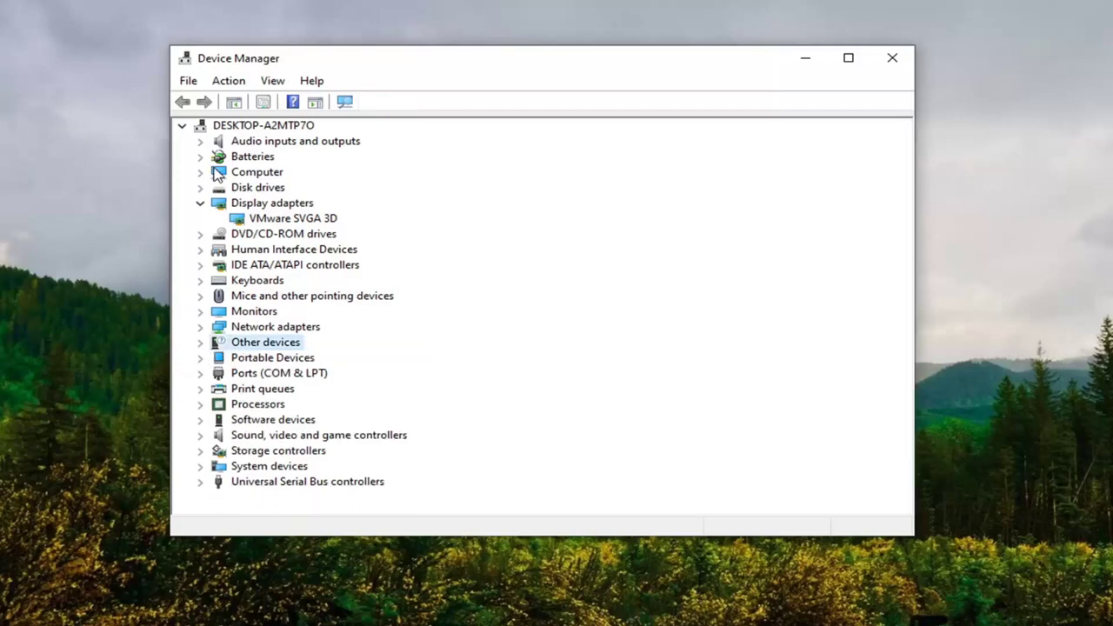
click(199, 203)
click(231, 126)
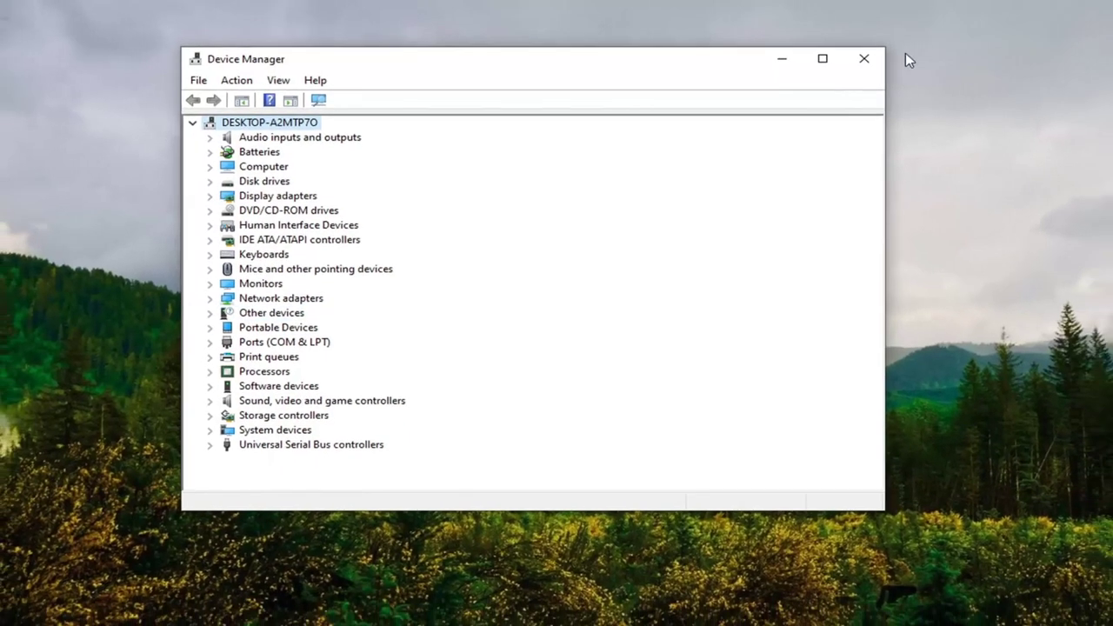
click(892, 57)
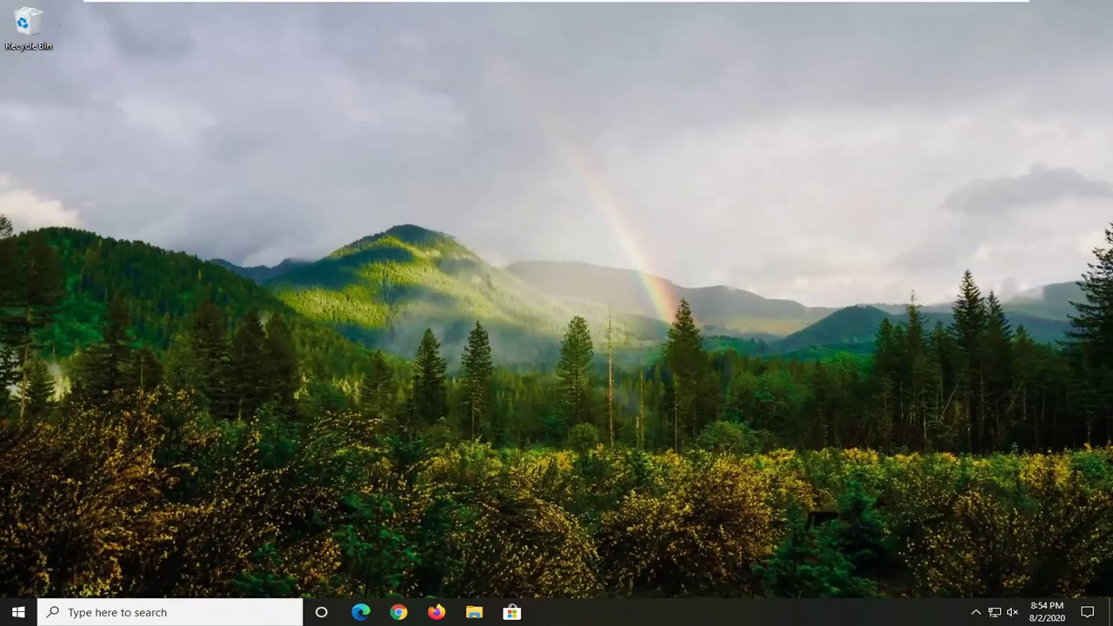